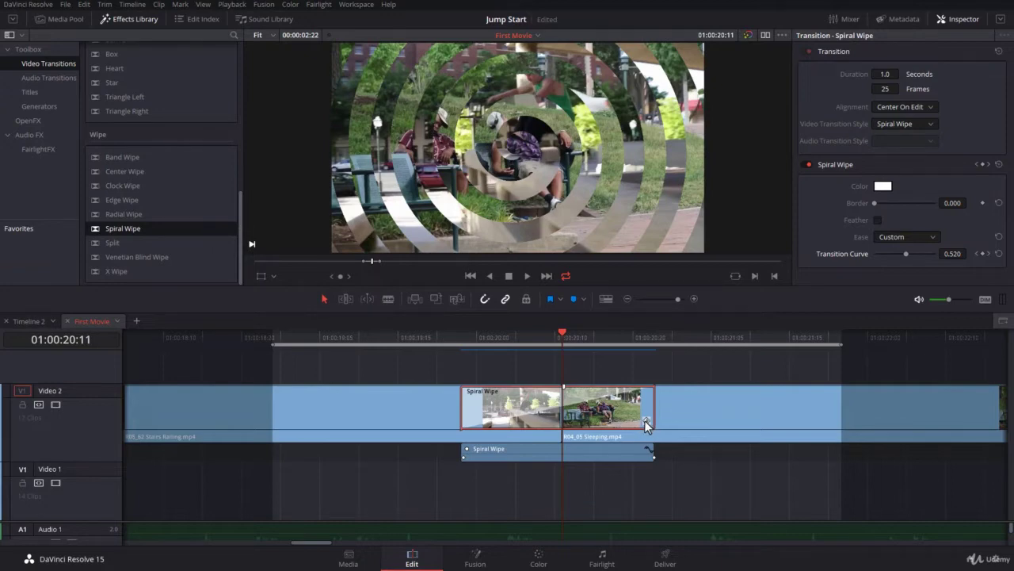
Reset the Spiral Wipe's ease to None and open its clip curve editor on the Transition Curve parameter.
click(998, 237)
click(648, 448)
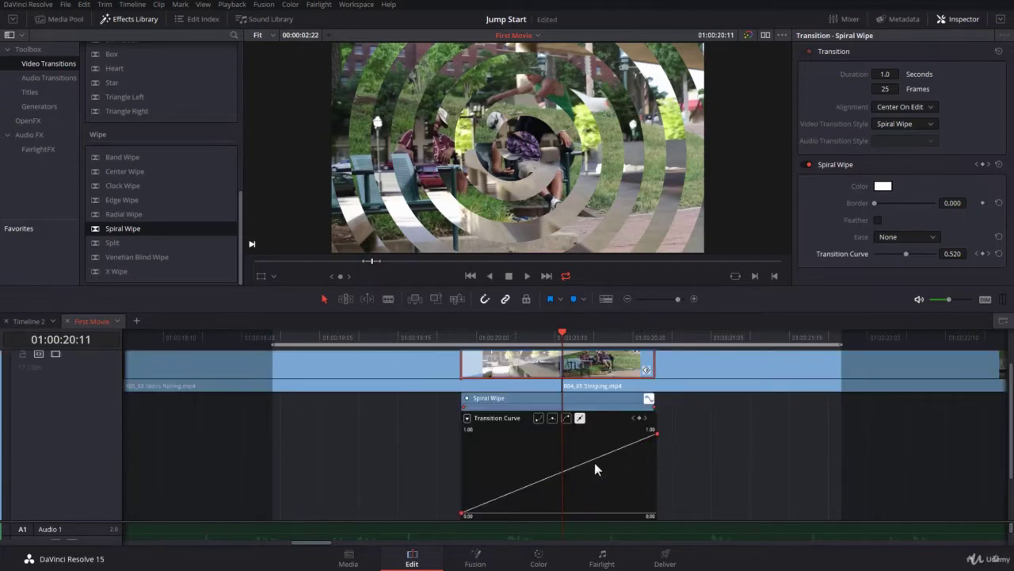
click(467, 418)
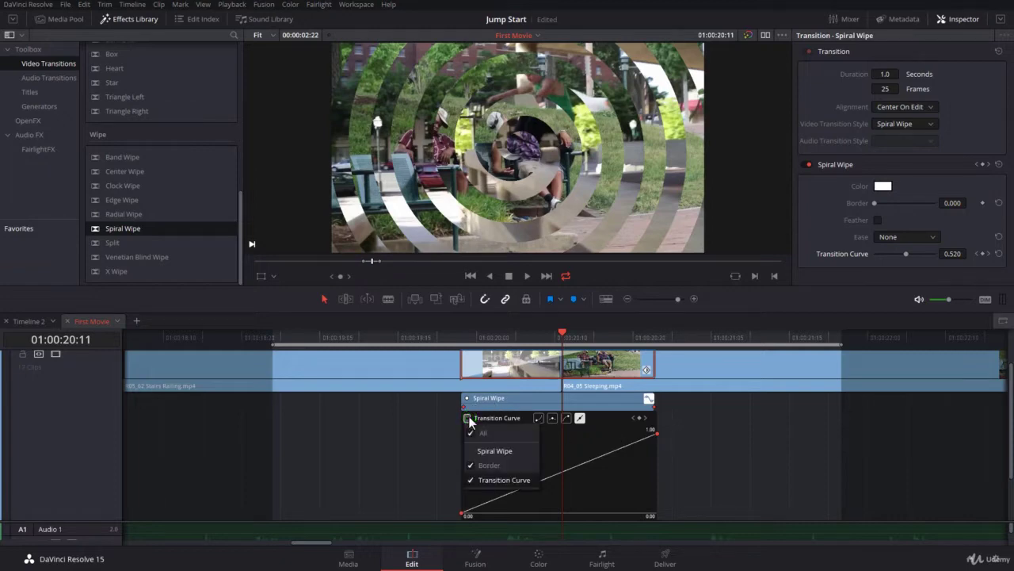
click(472, 466)
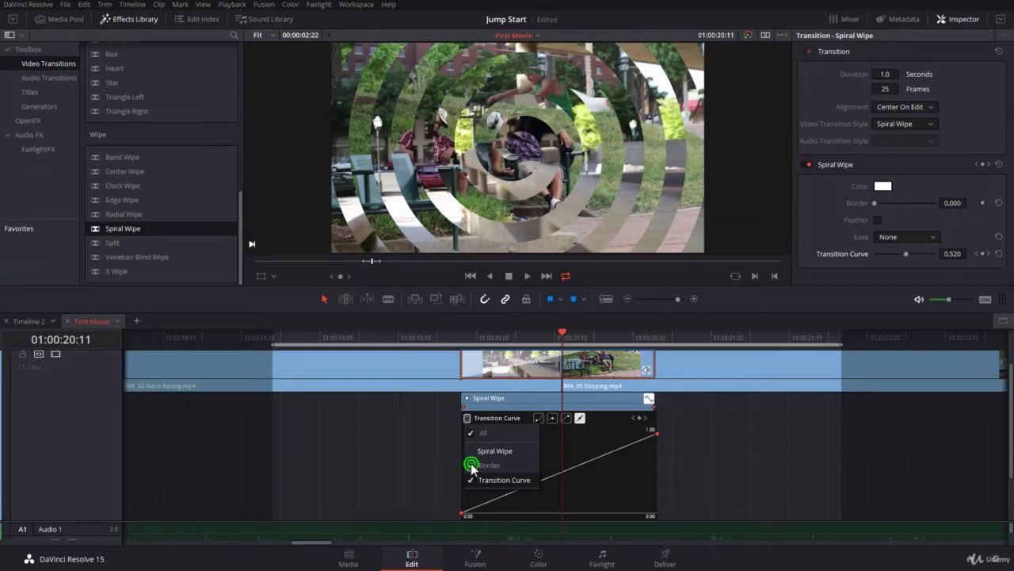
click(528, 480)
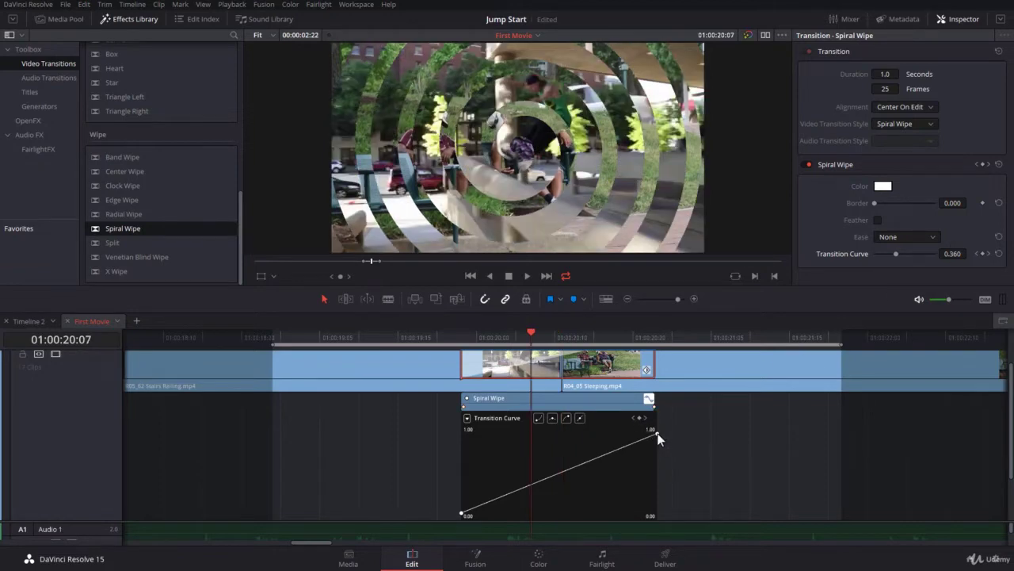
Ease the Transition Curve's end keyframe and pull its handle up and earlier so the curve rises steeply and levels off.
click(656, 435)
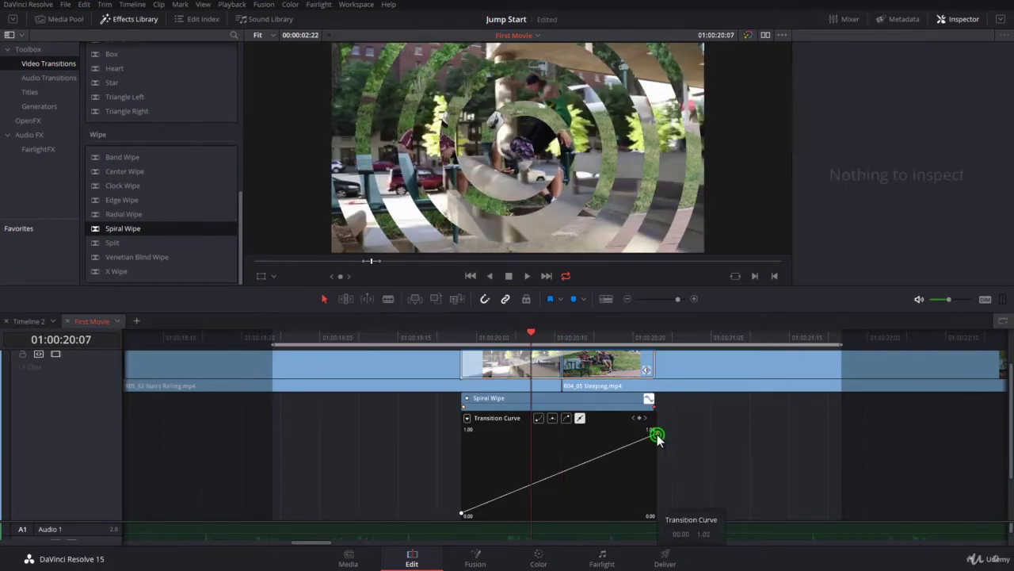
click(567, 418)
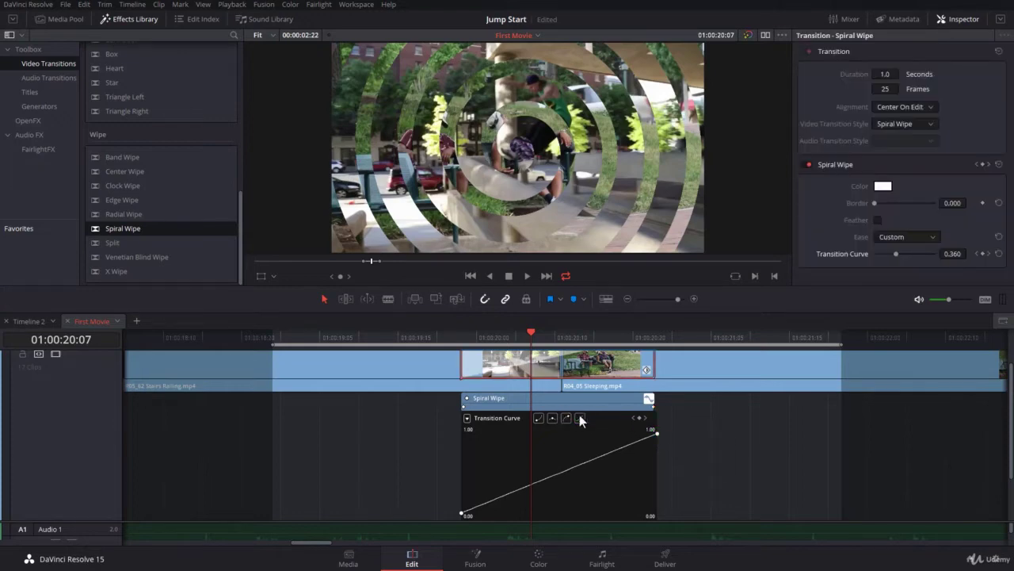
click(656, 434)
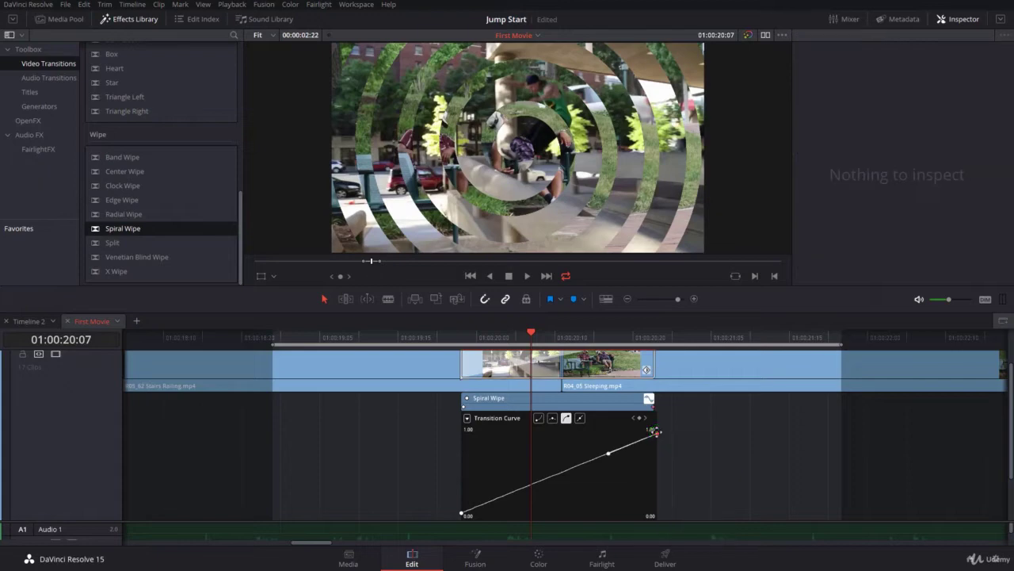
mouse_move(656, 432)
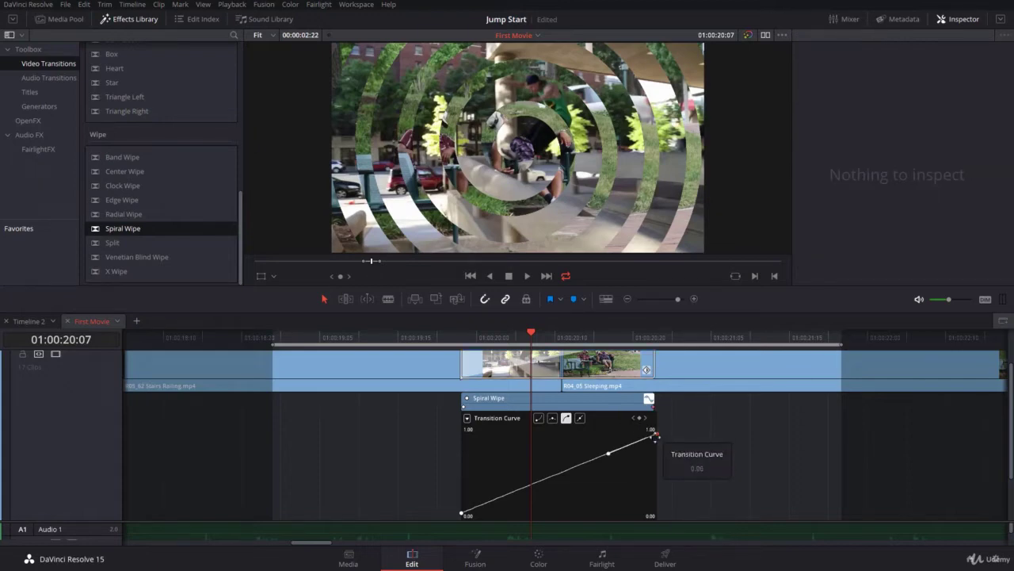
click(656, 435)
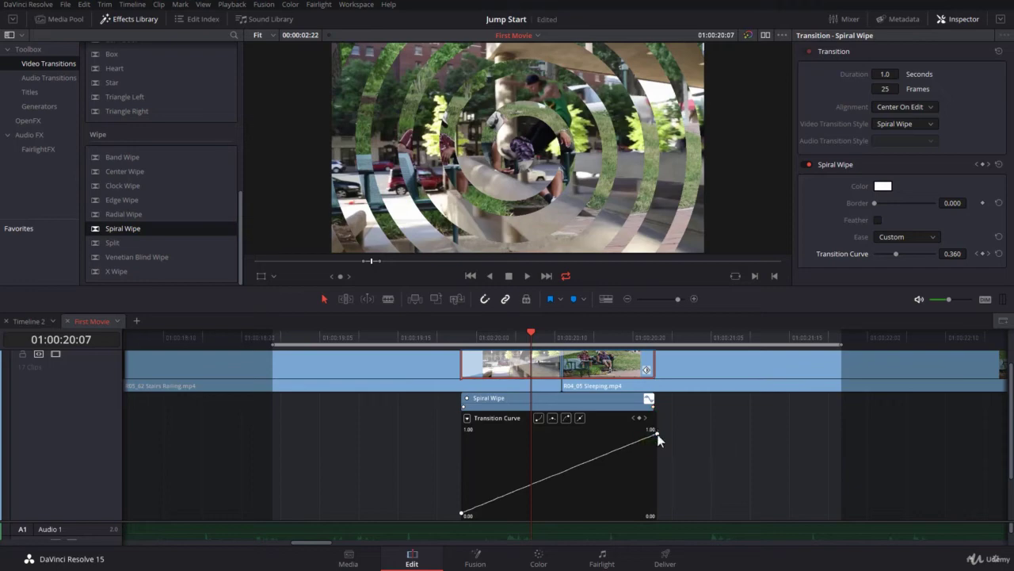
mouse_move(656, 432)
click(657, 433)
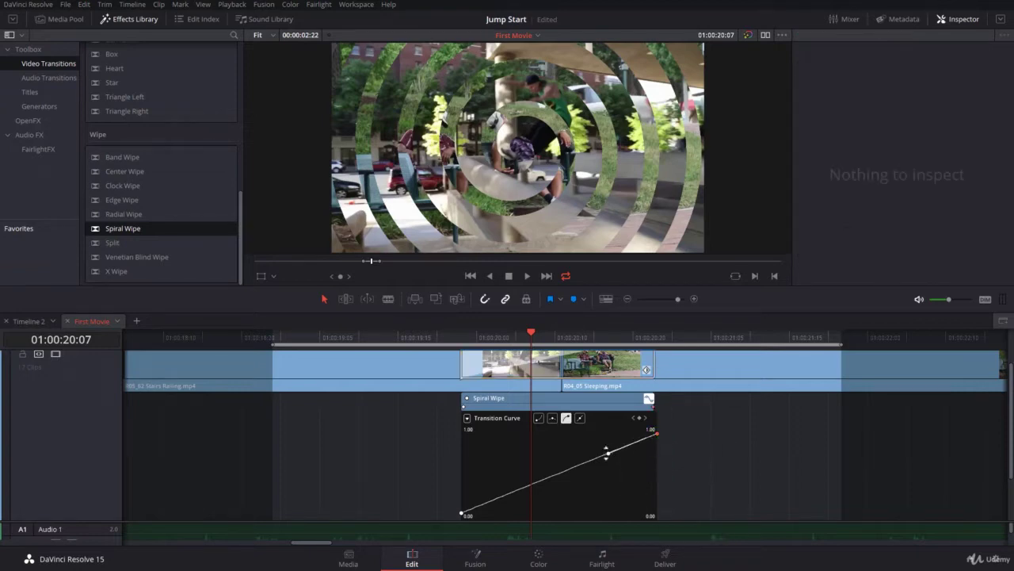
drag(608, 454, 561, 426)
click(497, 516)
click(462, 512)
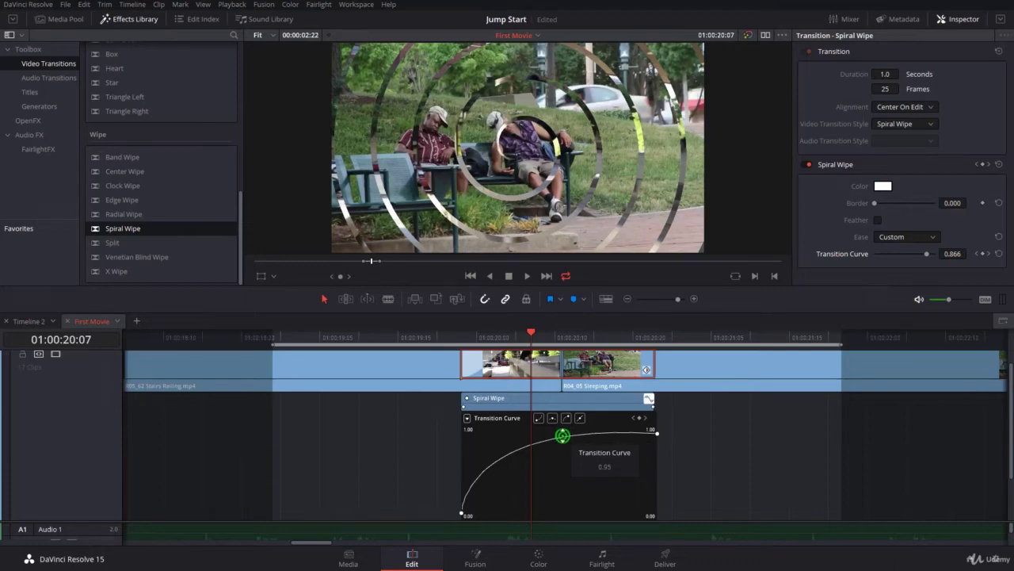
Try dragging the middle of the Transition Curve, and bring its end keyframe back up to 1.00.
drag(563, 458, 562, 445)
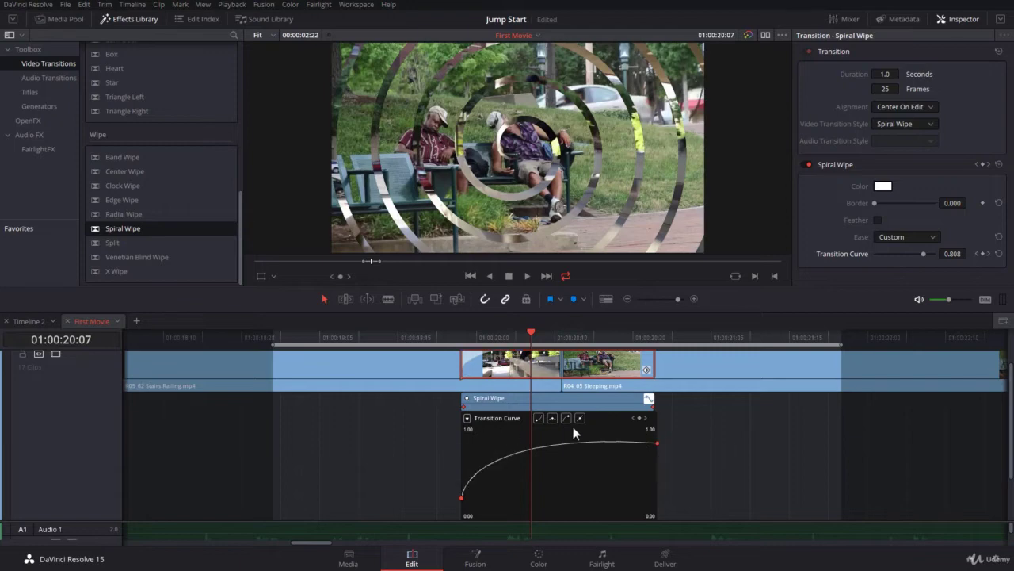
click(655, 443)
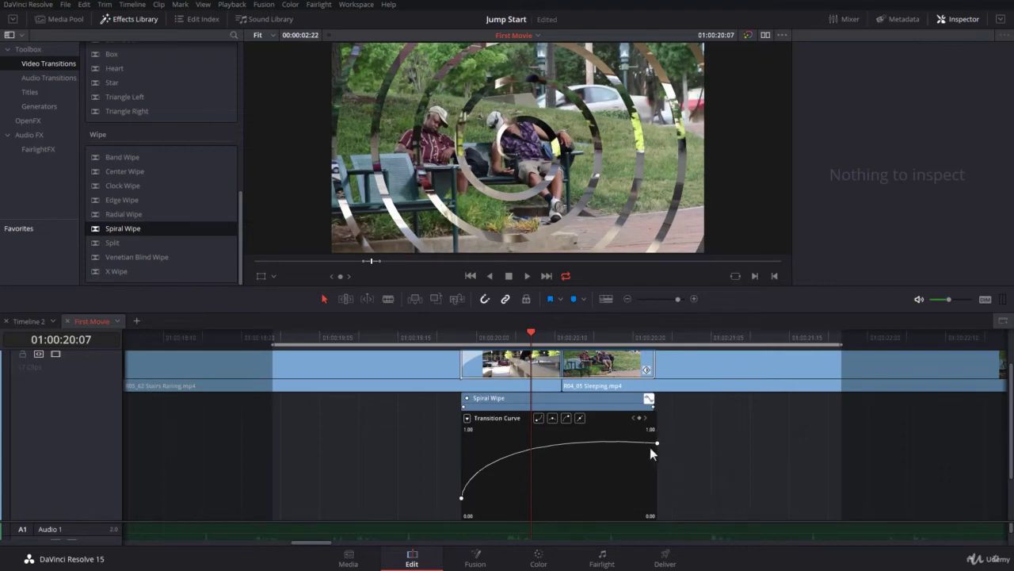
drag(654, 443, 656, 433)
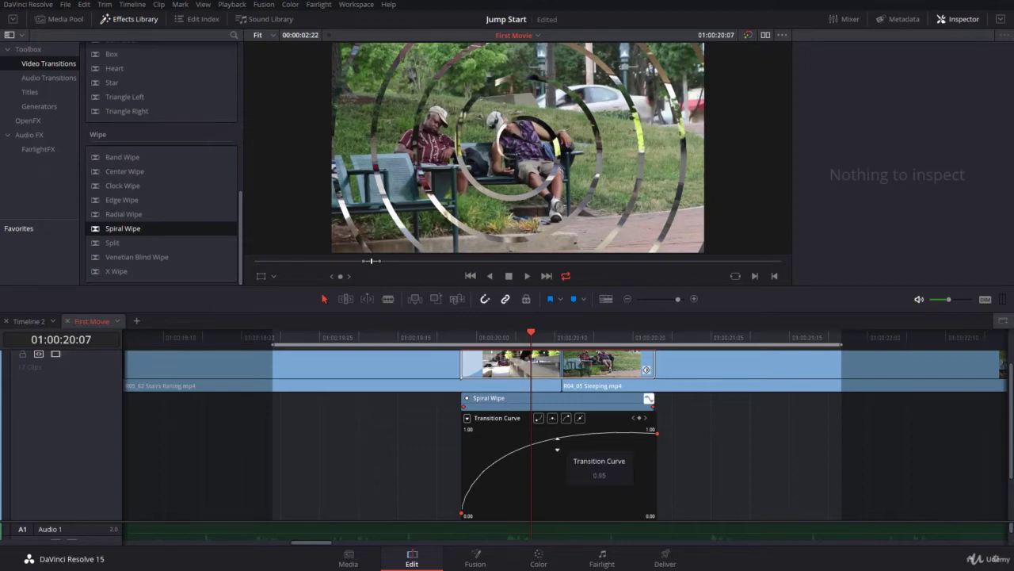
Play around the current frame to preview the eased Spiral Wipe.
key(alt+slash)
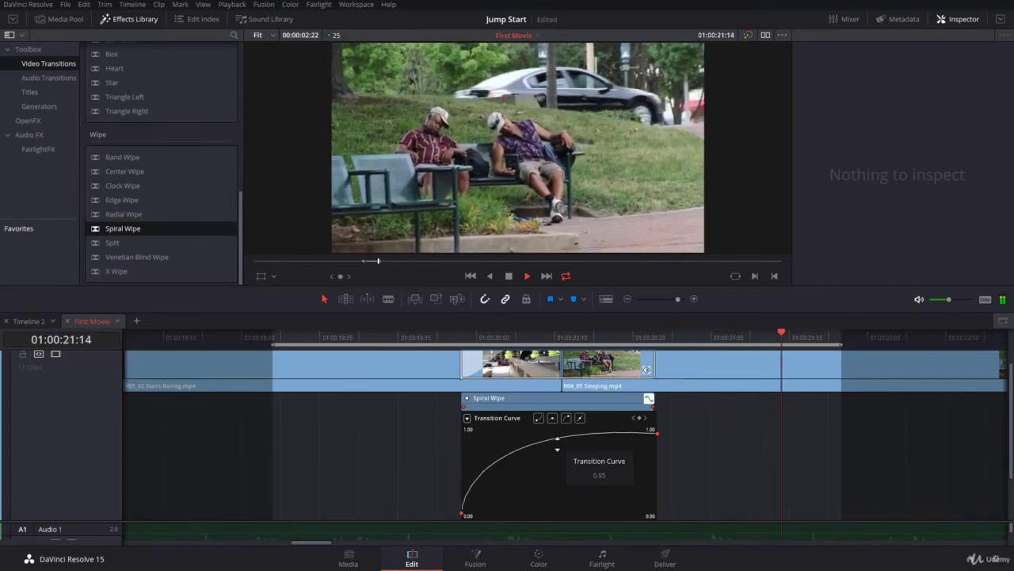
key(space)
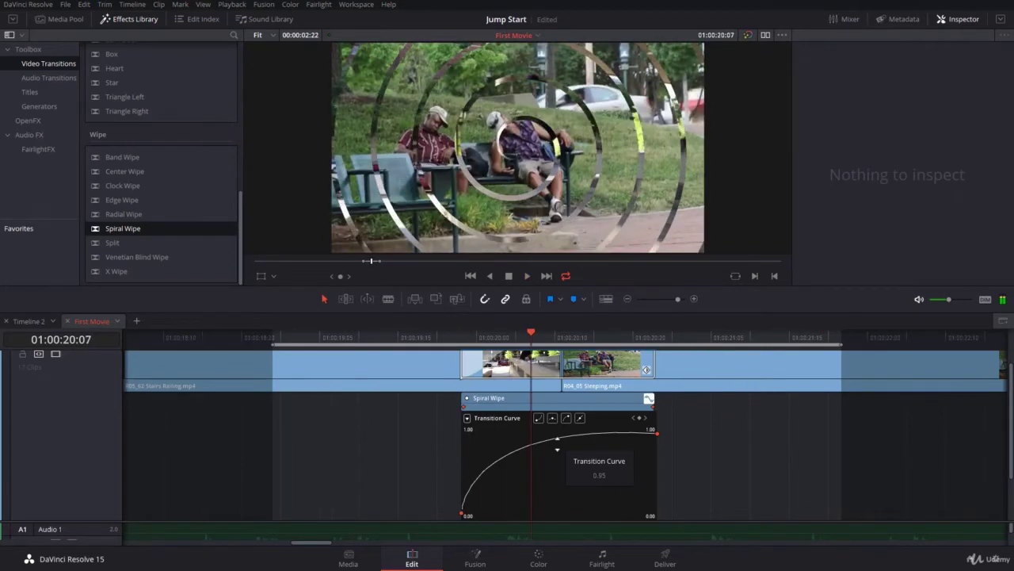
Give the Spiral Wipe transition a white border of 77.910 and preview it around the current frame.
click(590, 363)
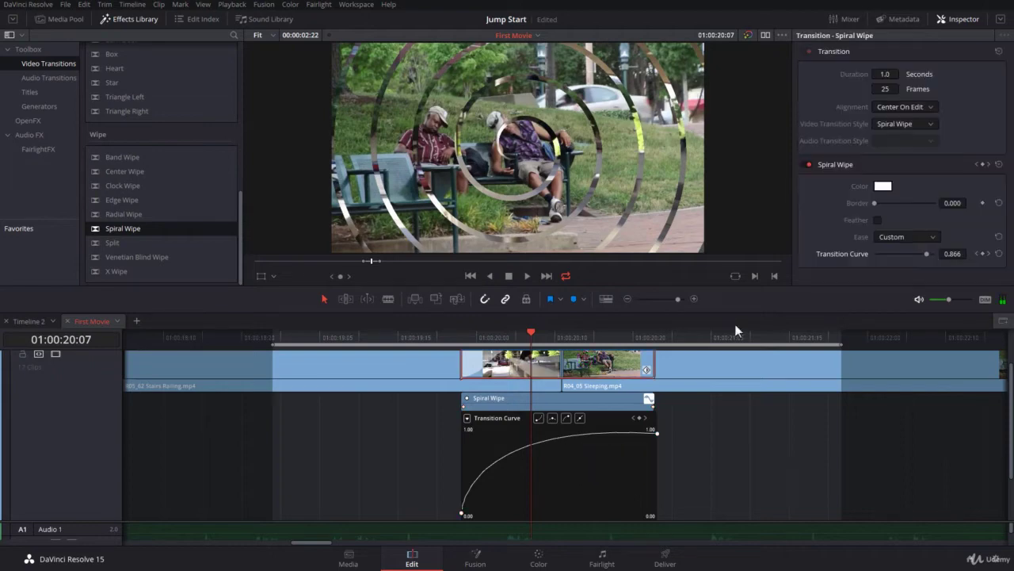
drag(875, 204, 889, 204)
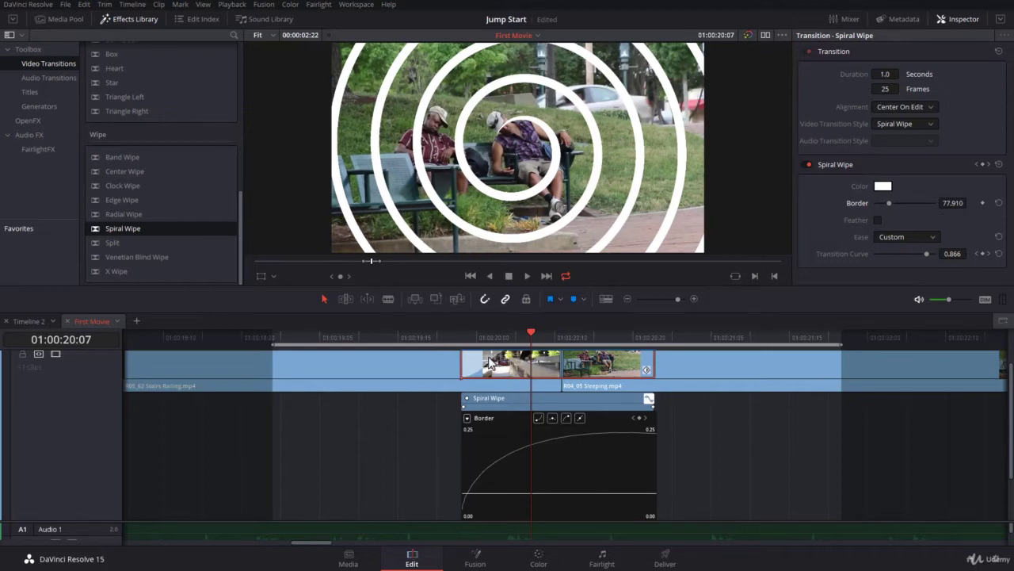
key(slash)
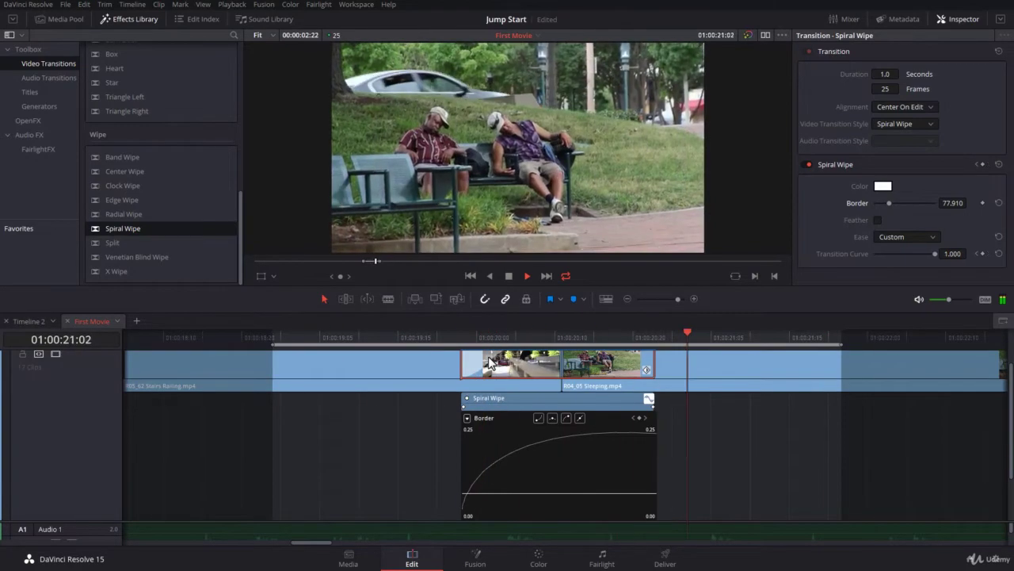
key(space)
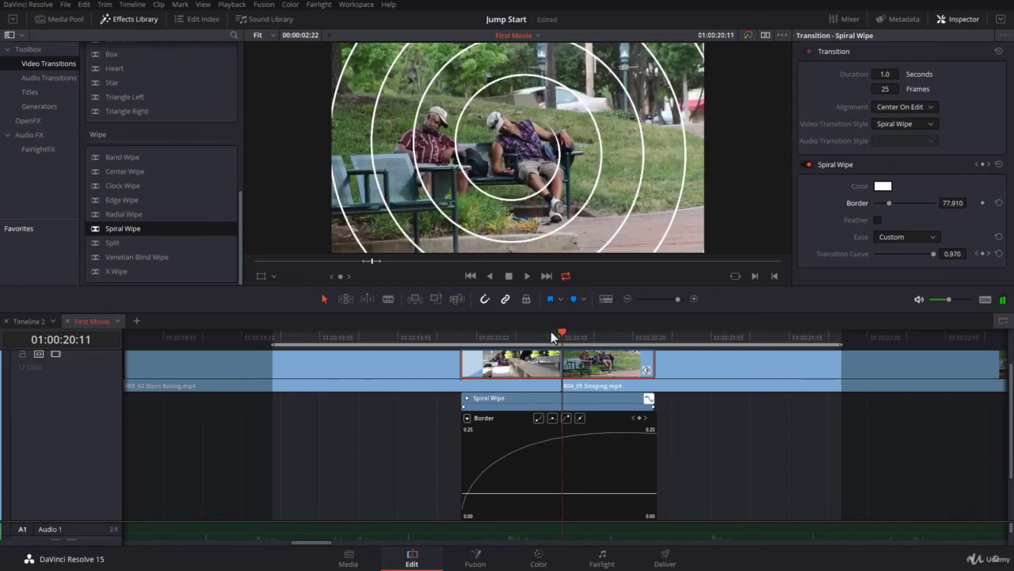
Add a Transition Curve keyframe at 01:00:20:05, move it earlier and smooth it with ease in and out.
drag(553, 335, 511, 378)
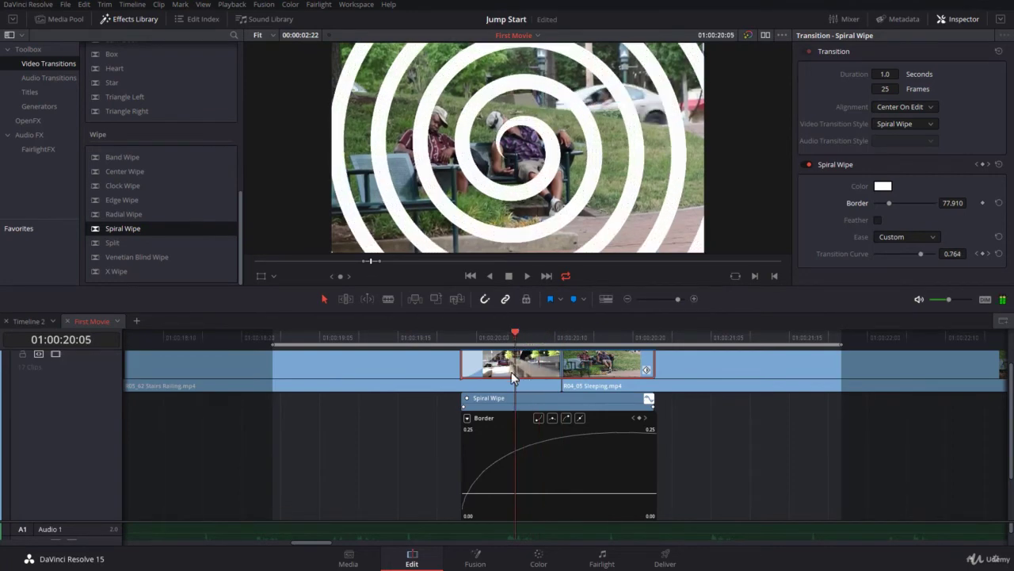
click(622, 436)
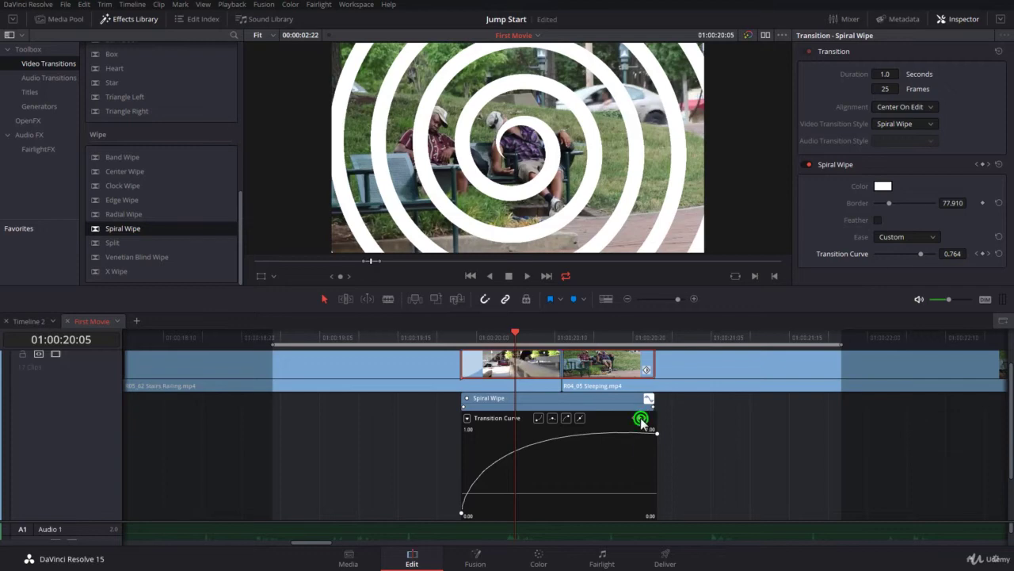
click(639, 418)
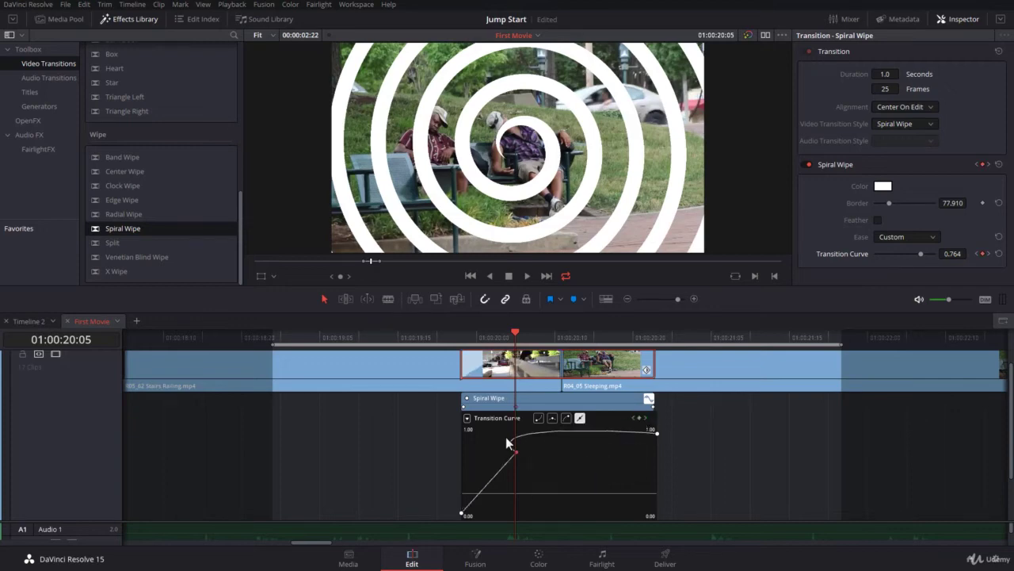
mouse_move(515, 455)
drag(517, 453, 492, 449)
click(552, 419)
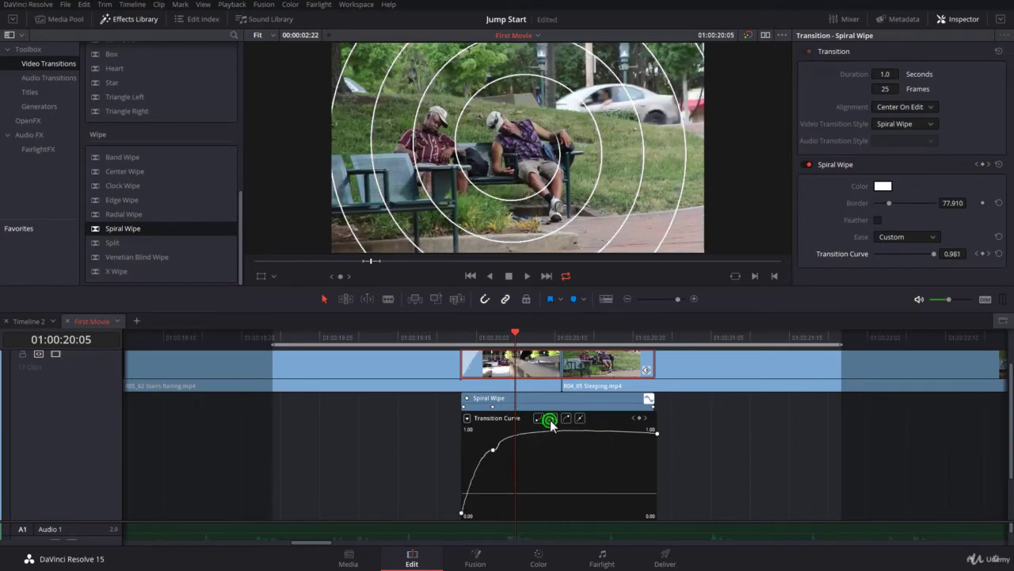
Move the smoothed middle keyframe later and lower on the Transition Curve, and preview the transition around the current frame.
drag(492, 449, 570, 468)
click(570, 468)
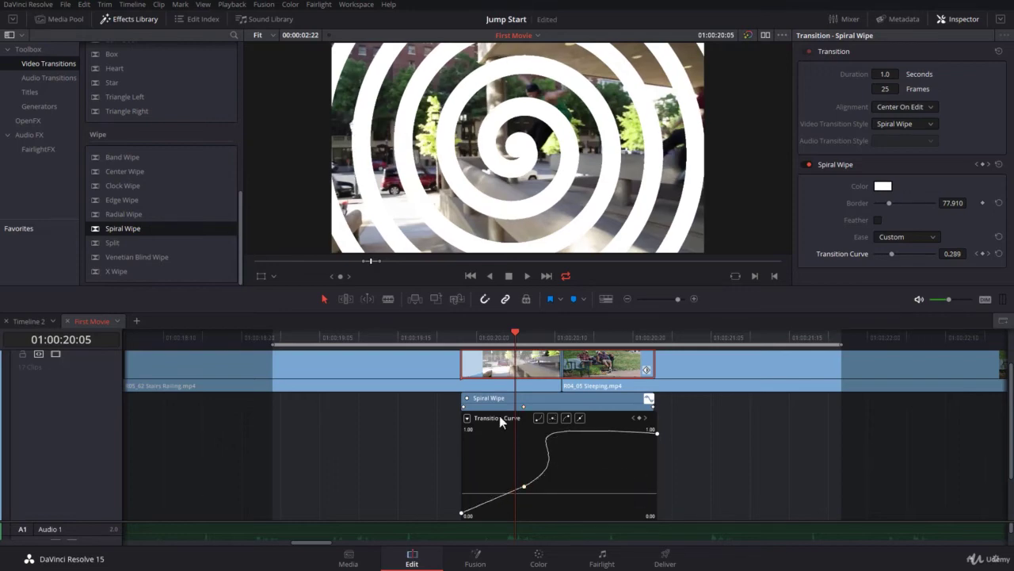
key(alt+slash)
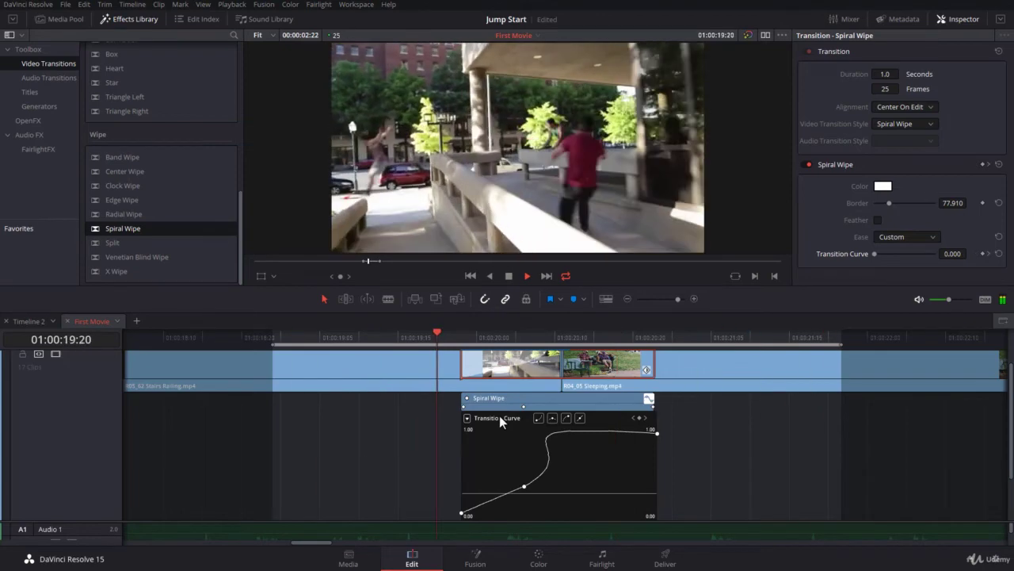
key(space)
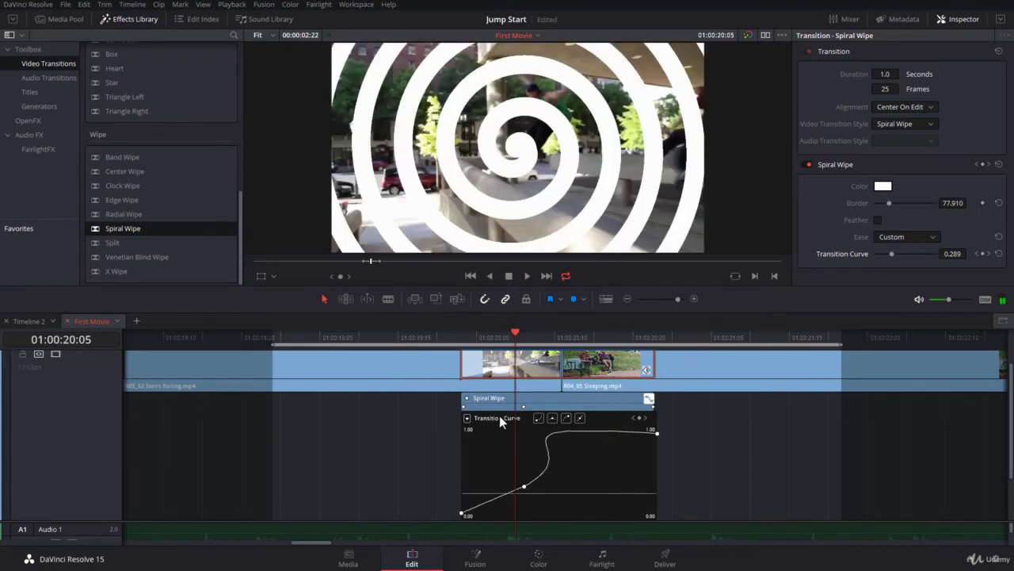
Undo the middle keyframe and all its edits on the Transition Curve.
key(ctrl+z)
key(ctrl+z)
key(ctrl+z)
key(ctrl+z)
key(ctrl+z)
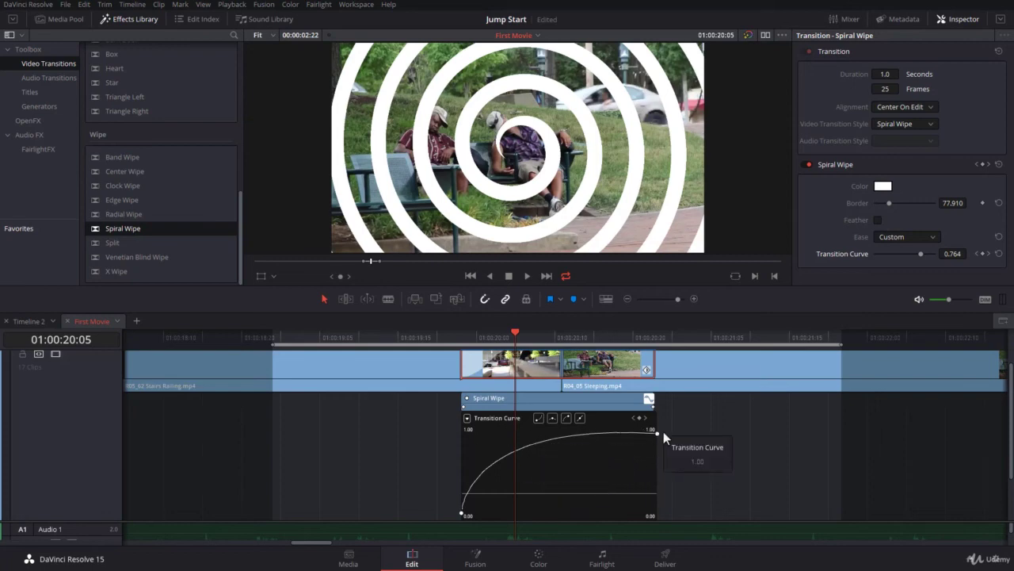
Play the transition from 01:00:19:16 to review the bordered Spiral Wipe.
click(516, 336)
drag(517, 336, 401, 358)
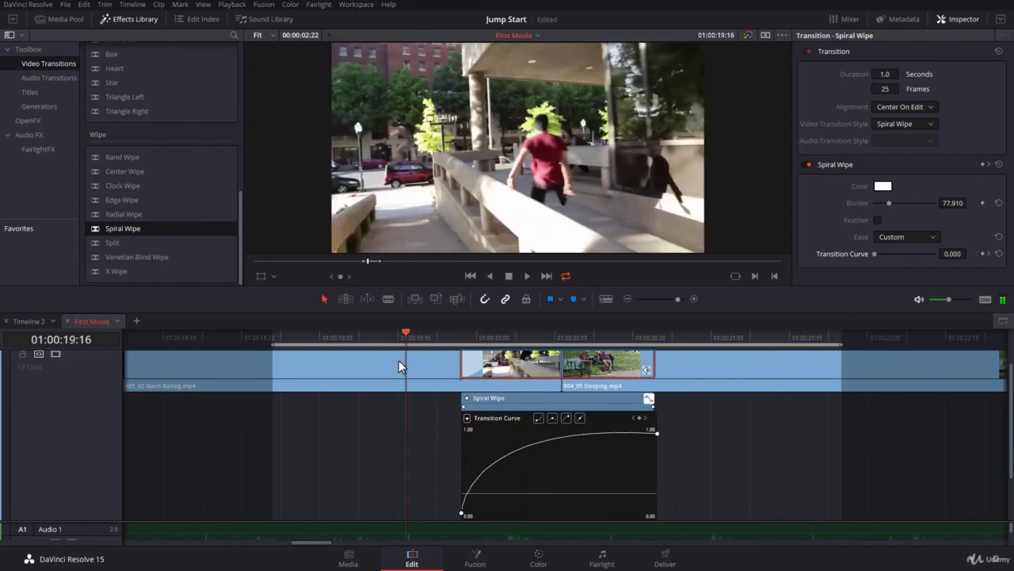
key(space)
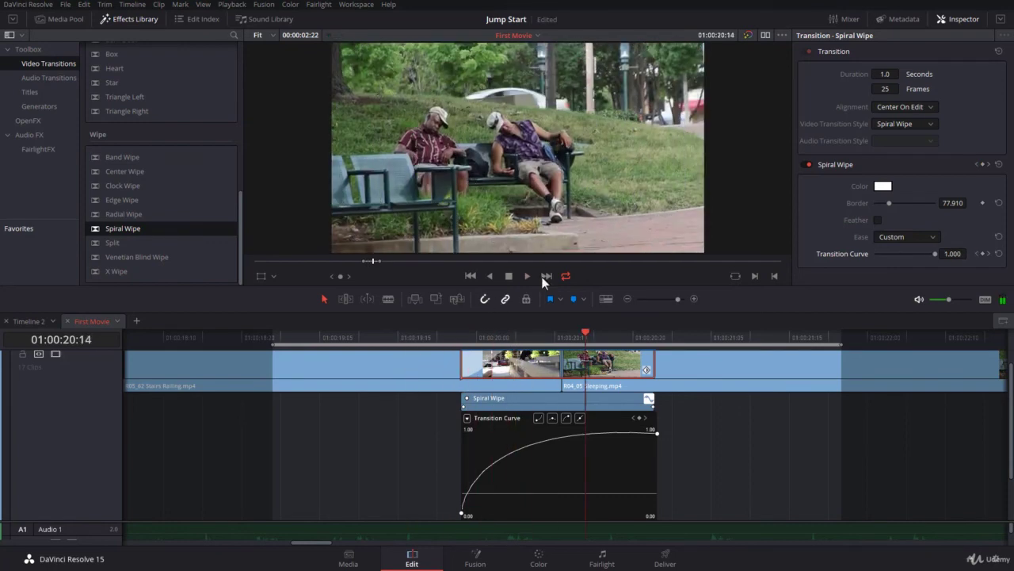